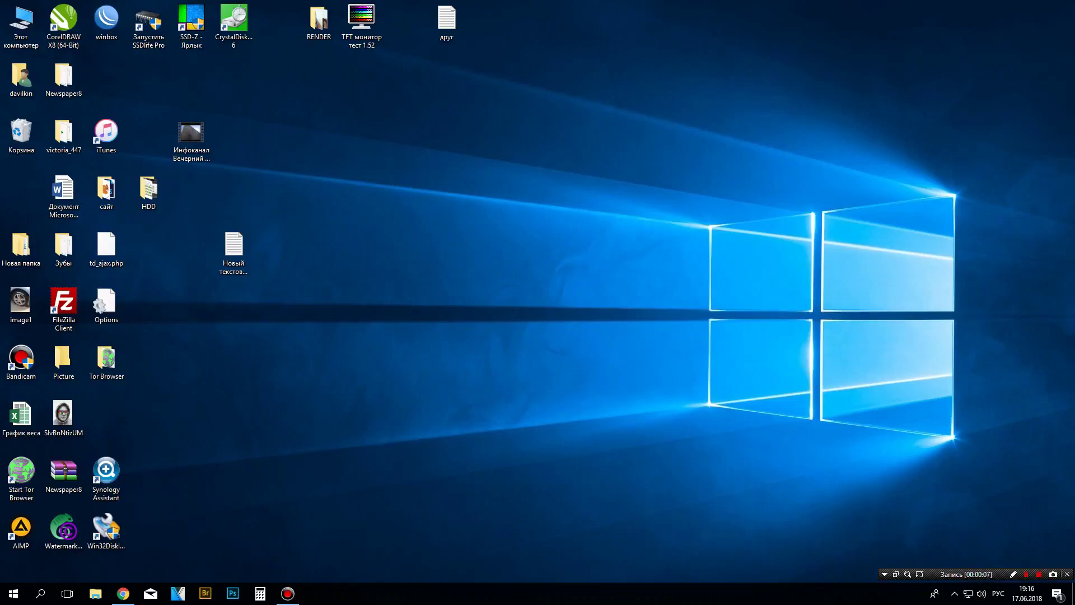
Step: Open Disk Management and initialize Disk 1 with the MBR partition style
right_click(14, 593)
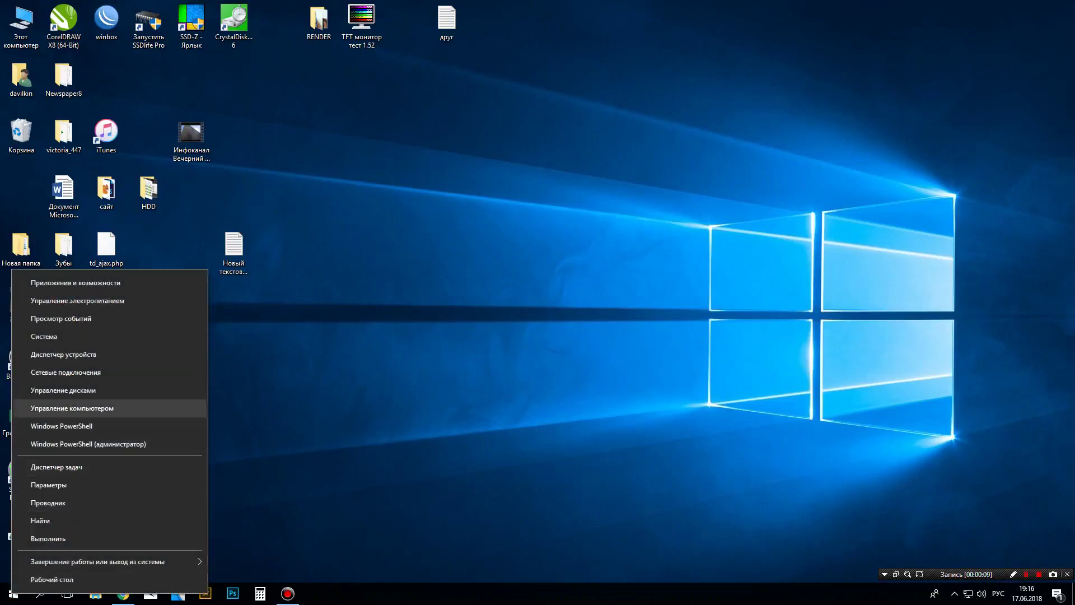
click(64, 390)
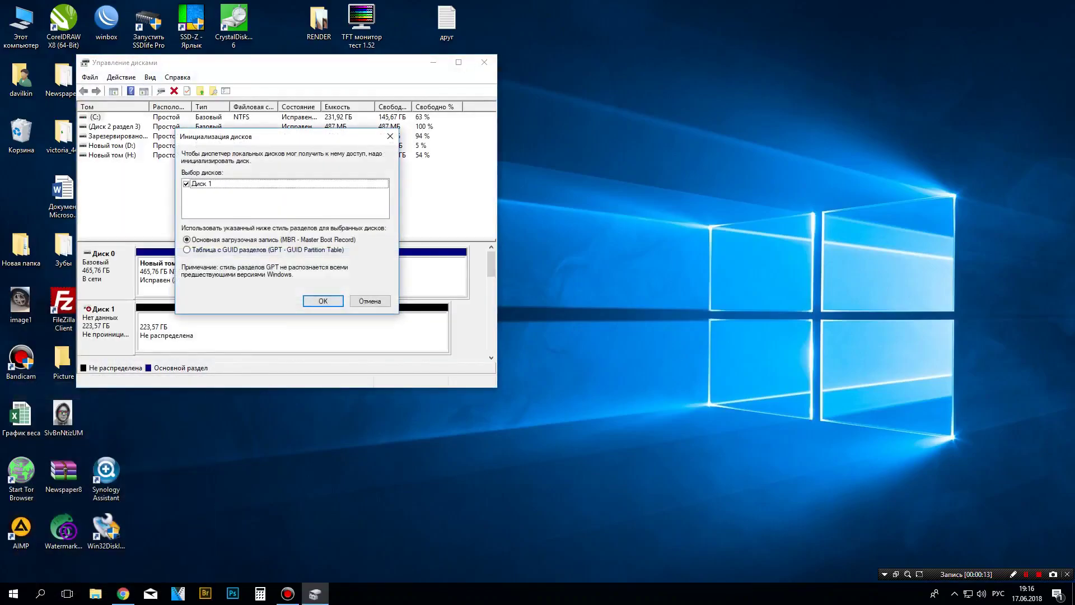
key(Return)
Step: Create a quick-formatted NTFS simple volume with drive letter I: filling Disk 1, and close the volume and Disk Management windows
right_click(258, 331)
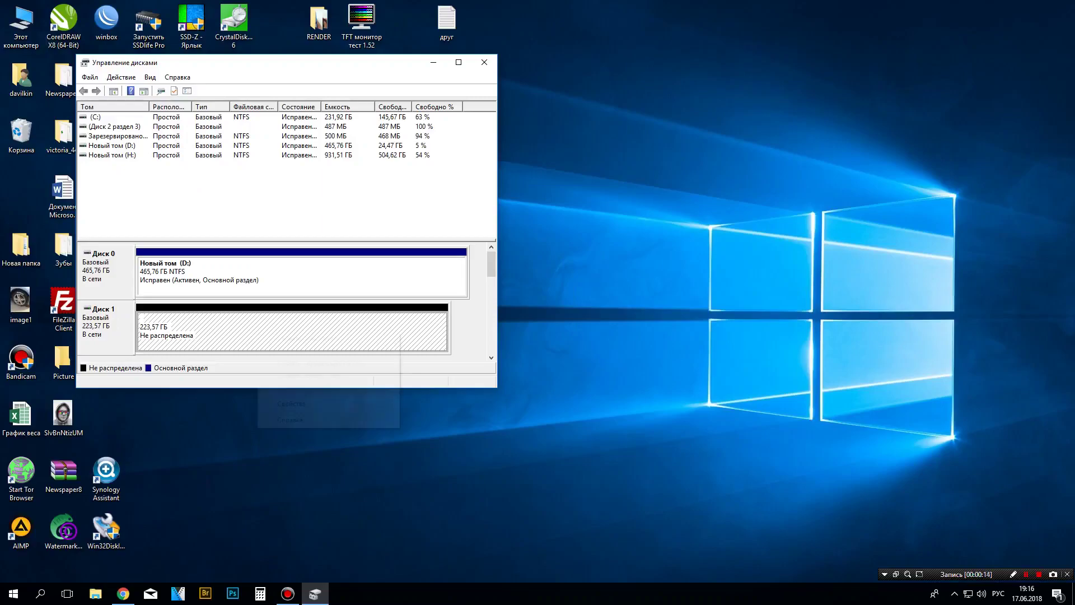
click(296, 338)
click(294, 317)
key(Return)
key(Return)
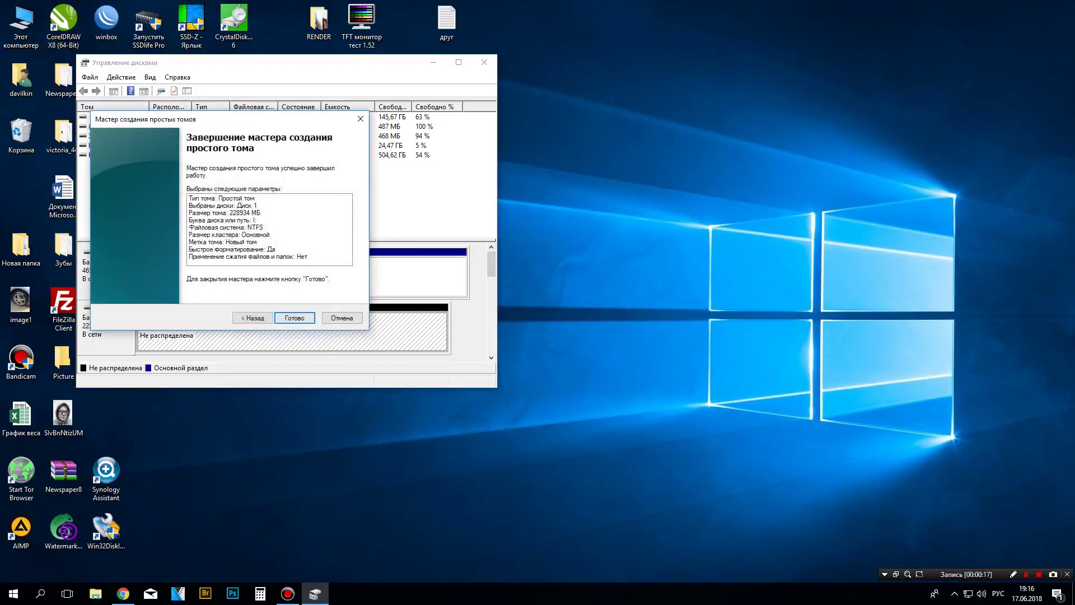
key(Return)
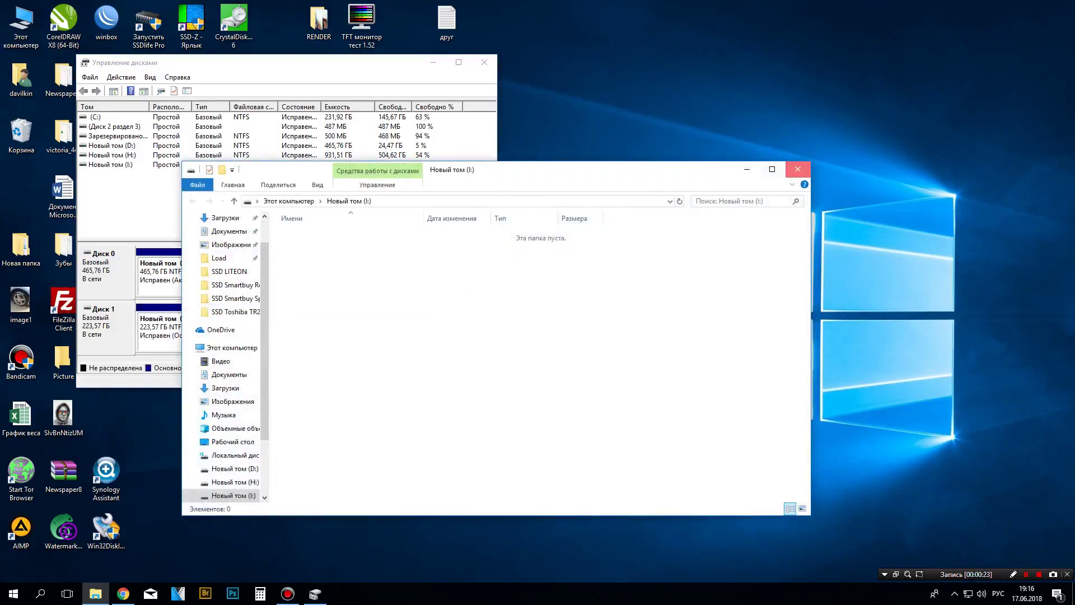
click(797, 169)
click(485, 62)
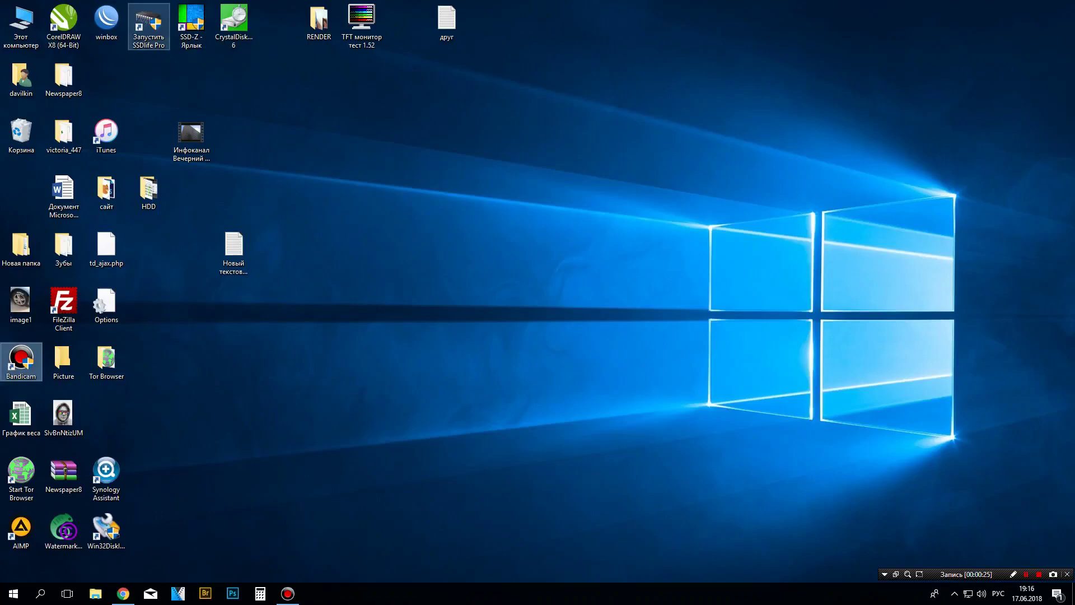
Step: Launch SSDLife Pro and SSD-Z side by side and show the Apacer AS340 240GB device details in SSD-Z
click(148, 24)
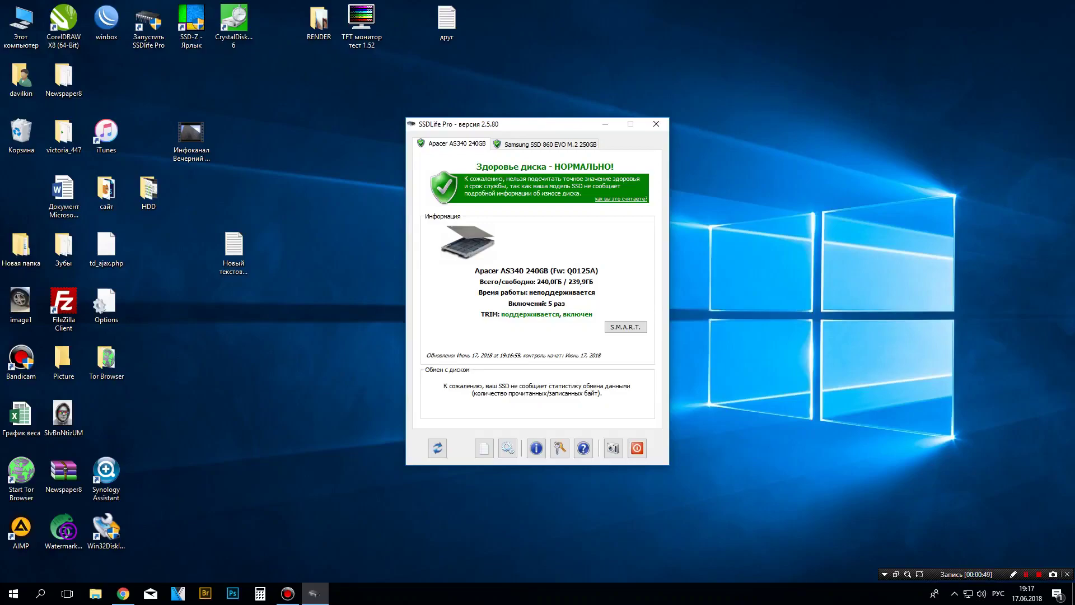
drag(568, 123, 360, 118)
double_click(191, 22)
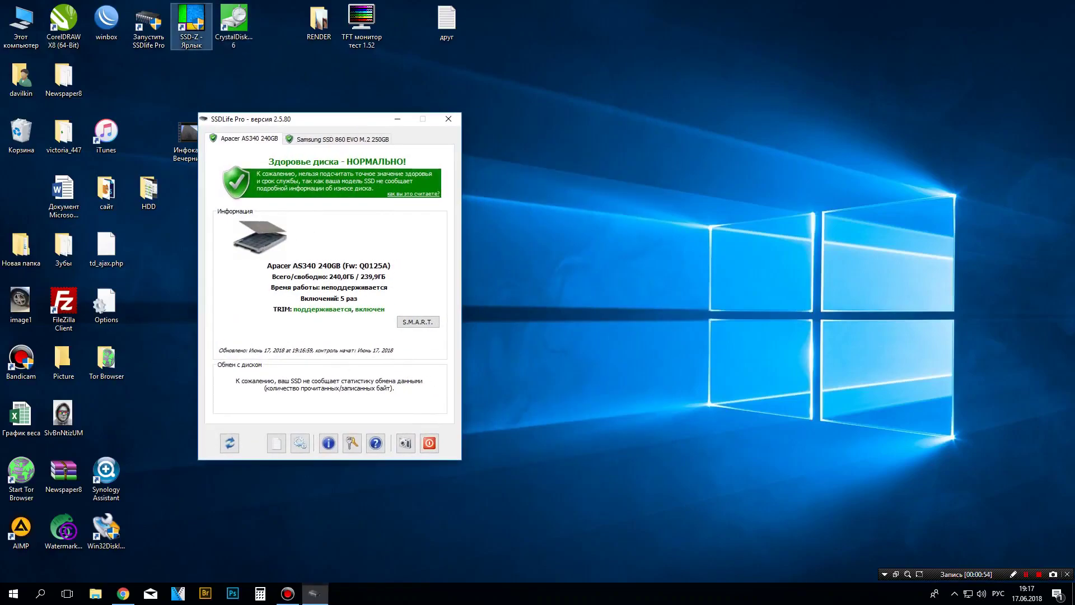
drag(540, 184, 590, 182)
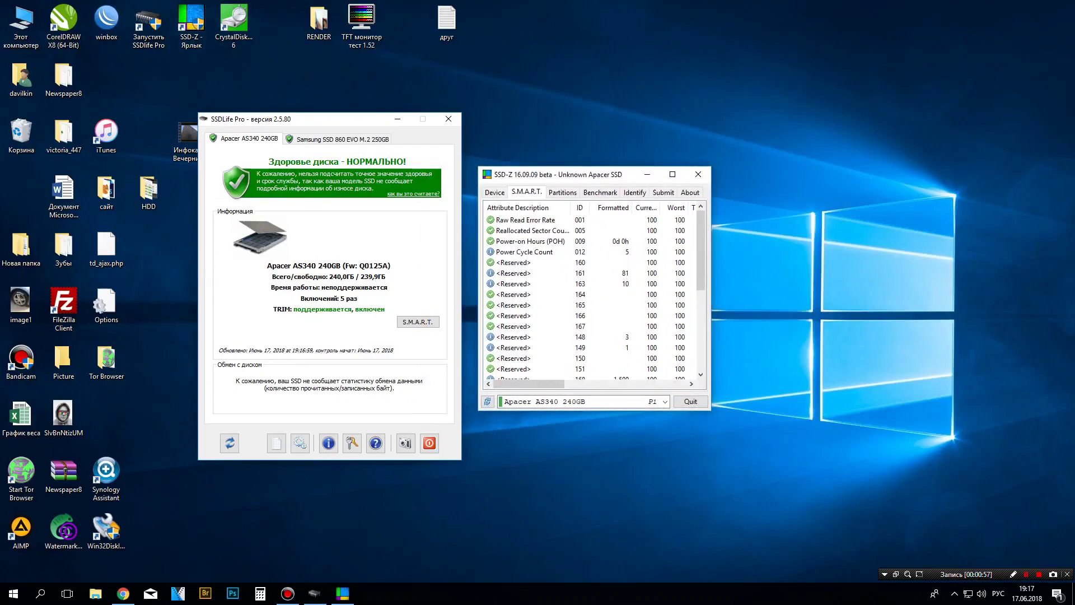
click(495, 192)
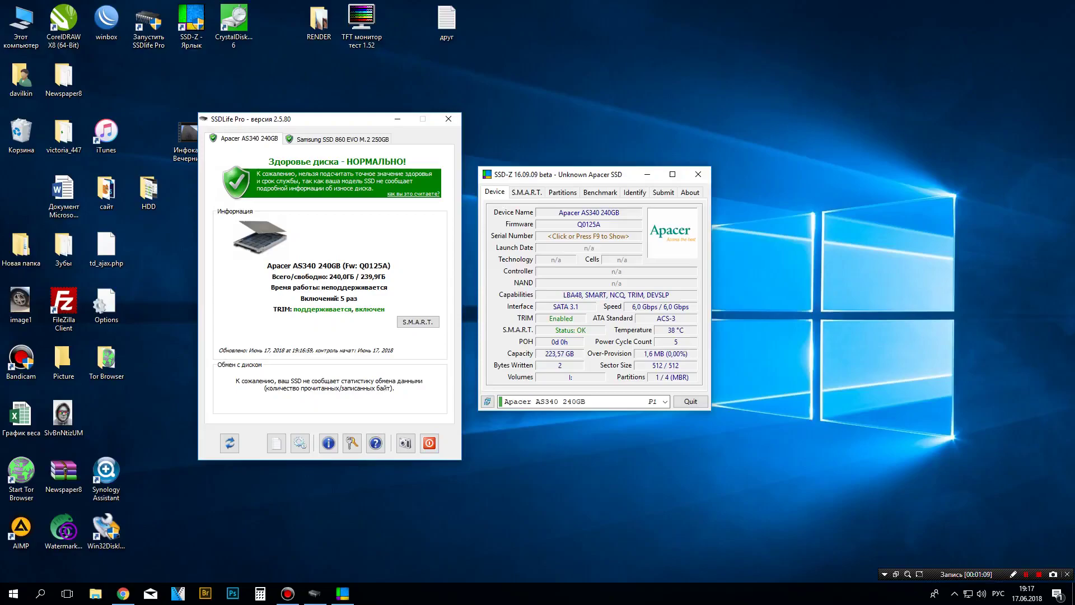
Step: Examine the full list of S.M.A.R.T. attributes in SSD-Z and return to the device details
click(526, 192)
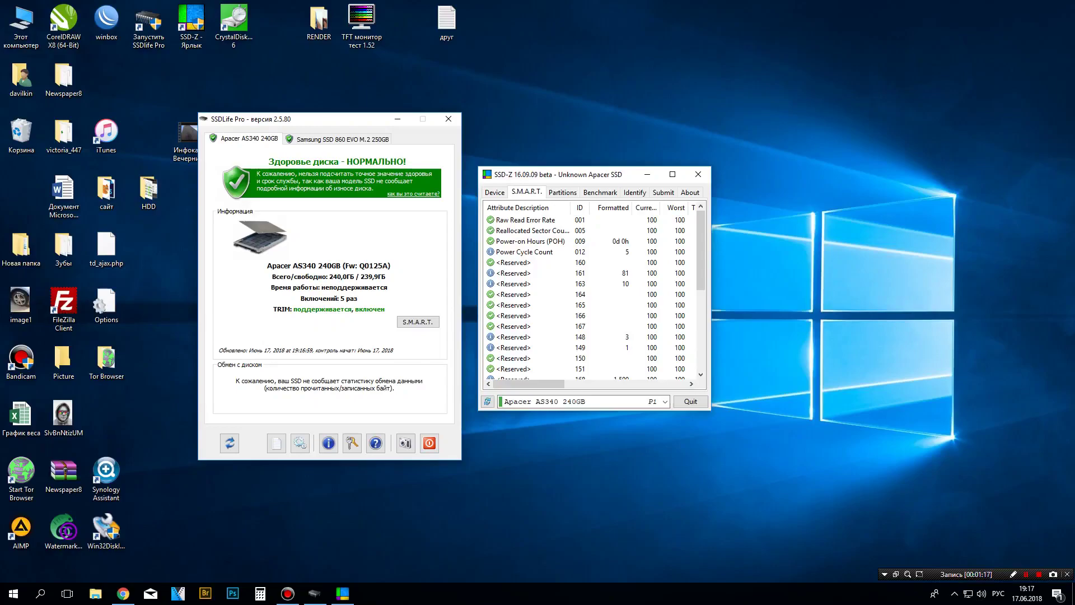
scroll(593, 294, down, 4)
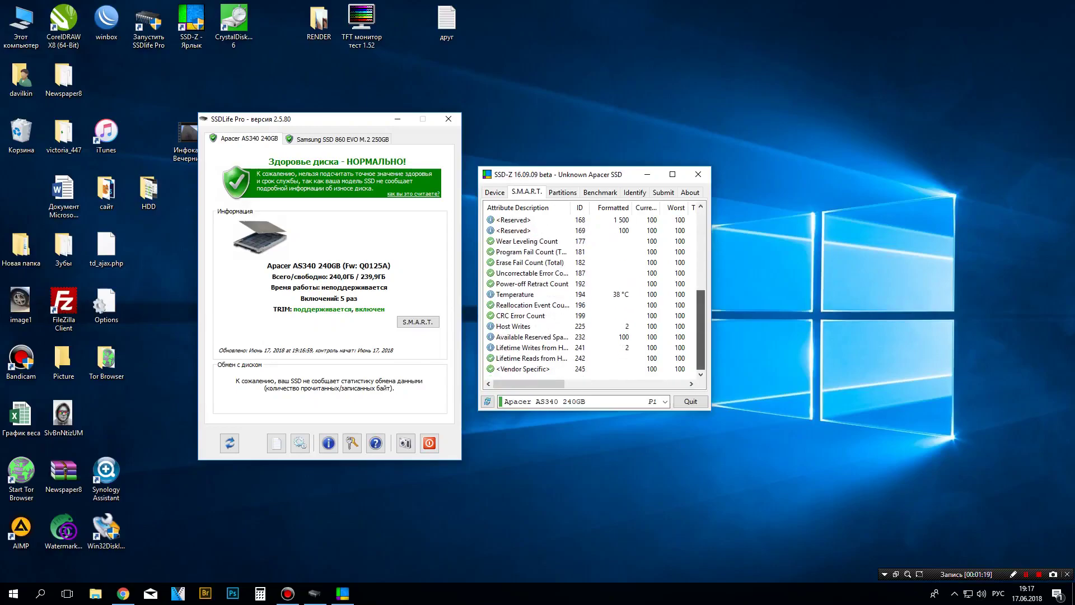
scroll(594, 294, up, 4)
key(ctrl+shift+Tab)
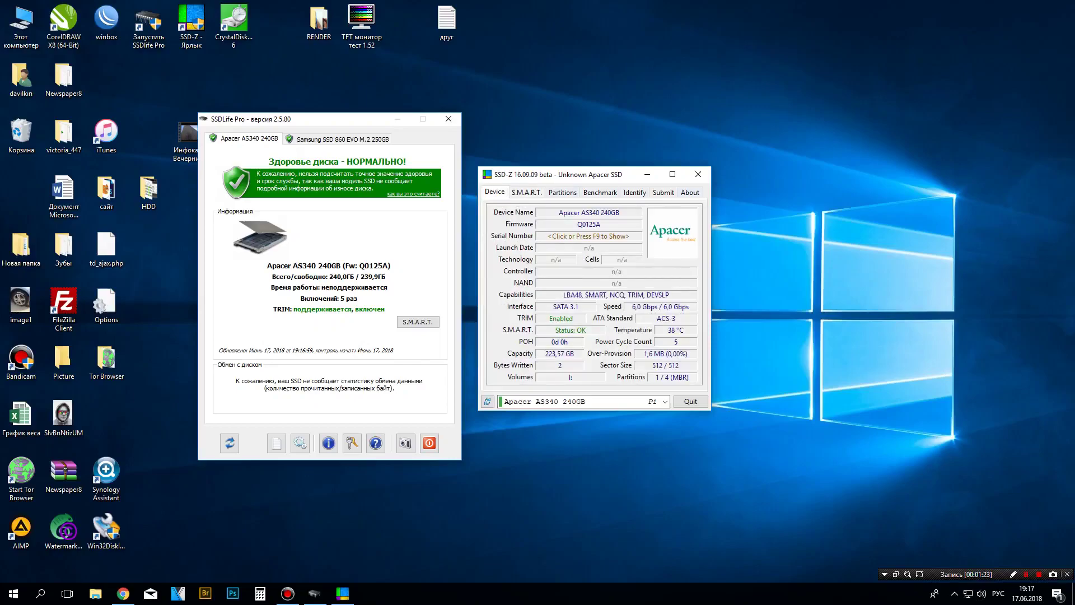
Step: Launch CrystalDiskMark beside the other windows and run all tests on the empty drive I: with 5 passes of 1GiB
double_click(234, 23)
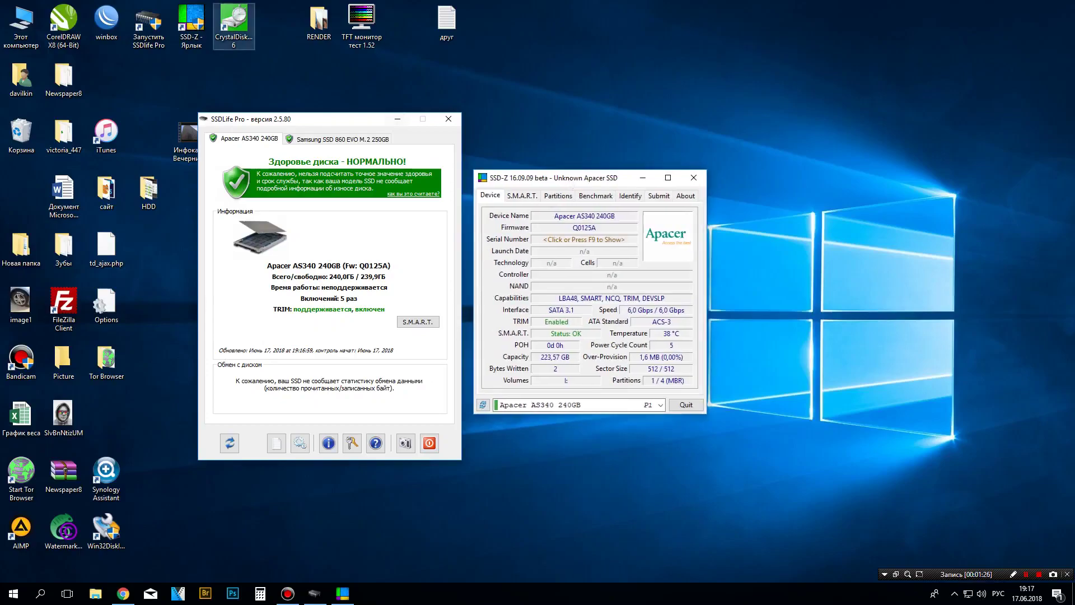
drag(521, 199, 818, 201)
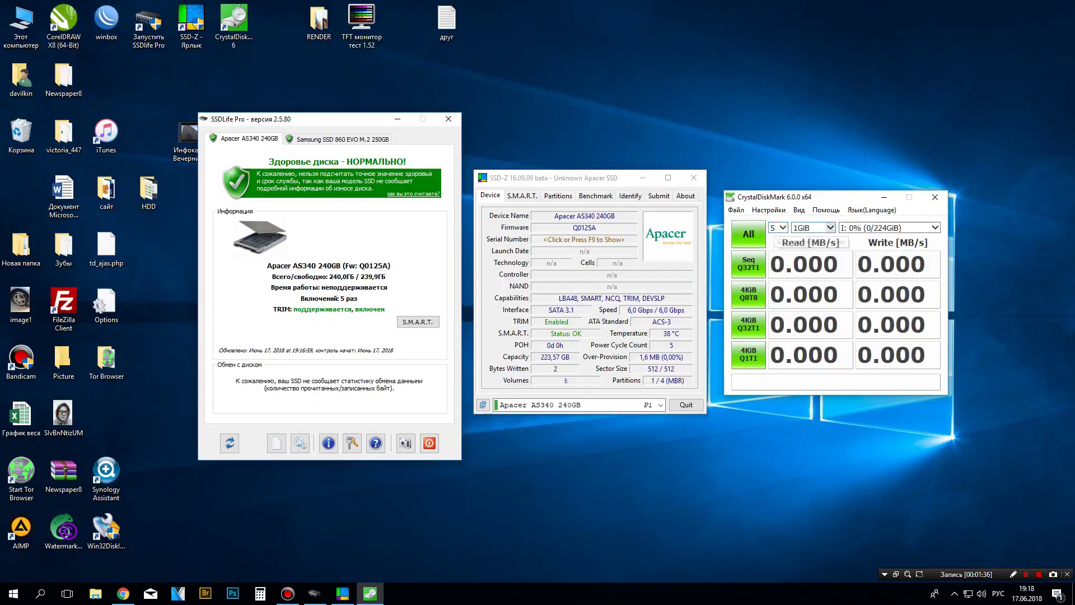
click(748, 234)
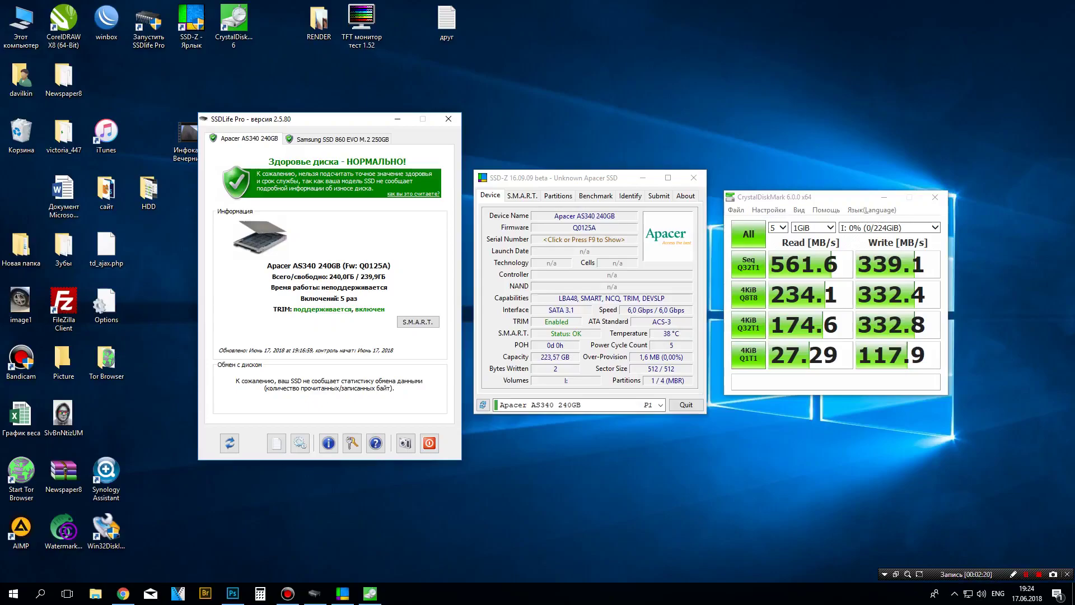
Step: Copy the RENDER folder from the desktop to the new volume I:
double_click(20, 25)
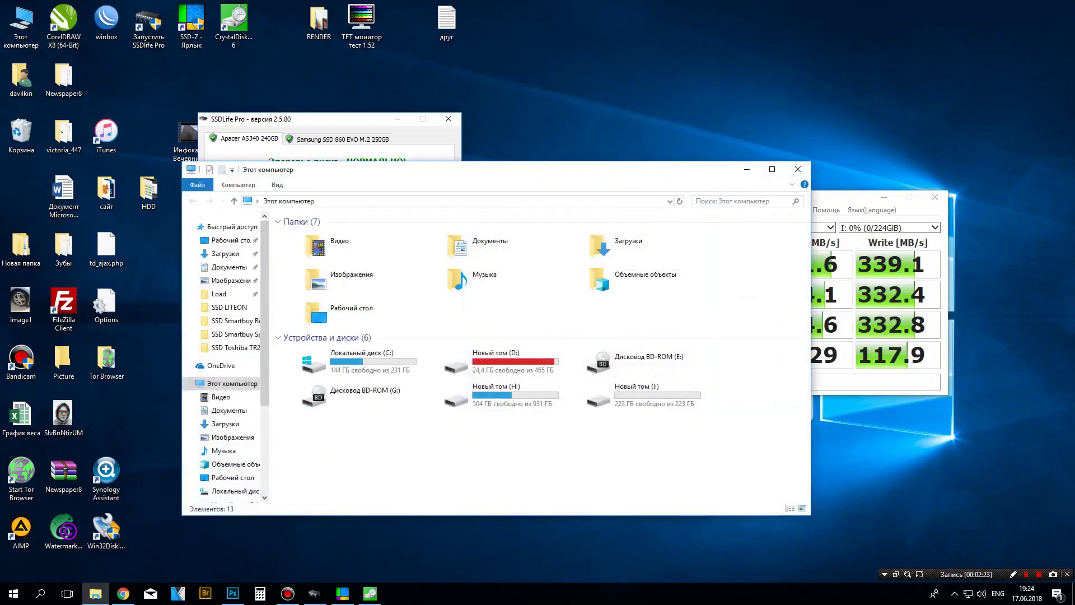
double_click(632, 394)
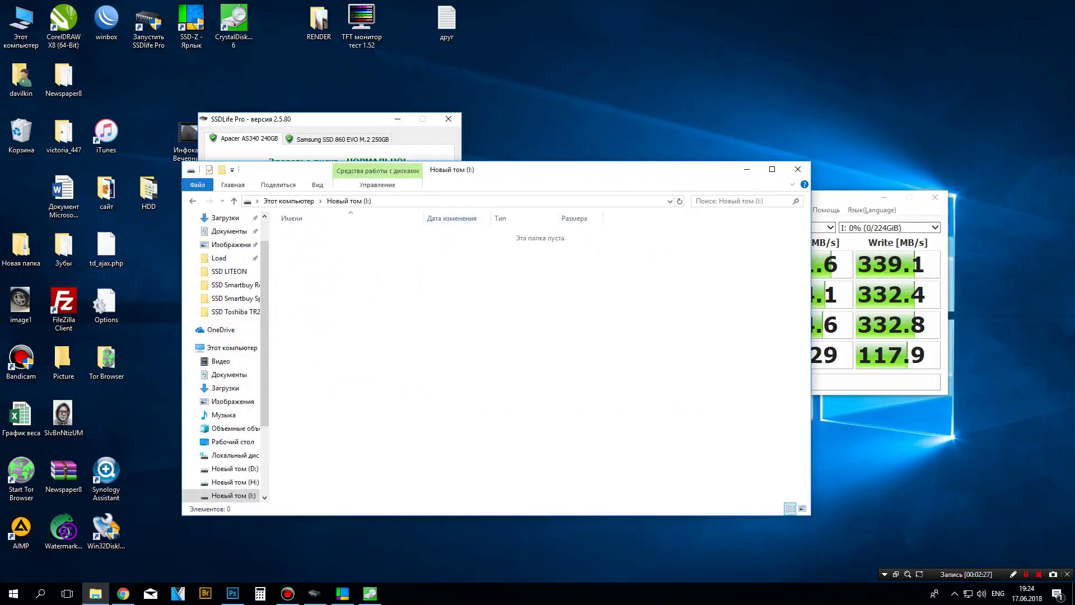
drag(319, 19, 588, 314)
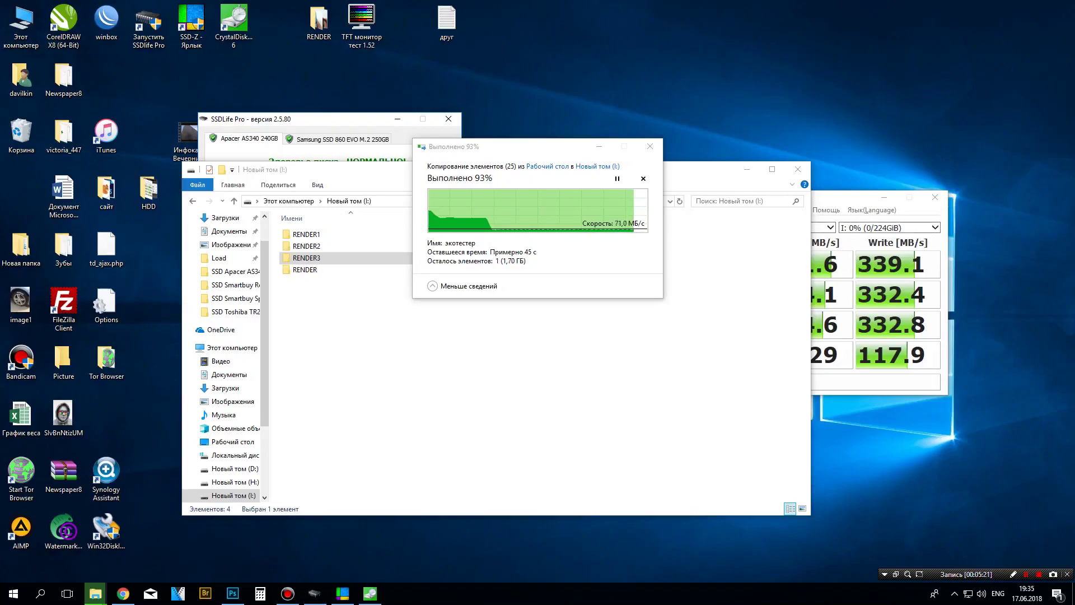
key(shift+F12)
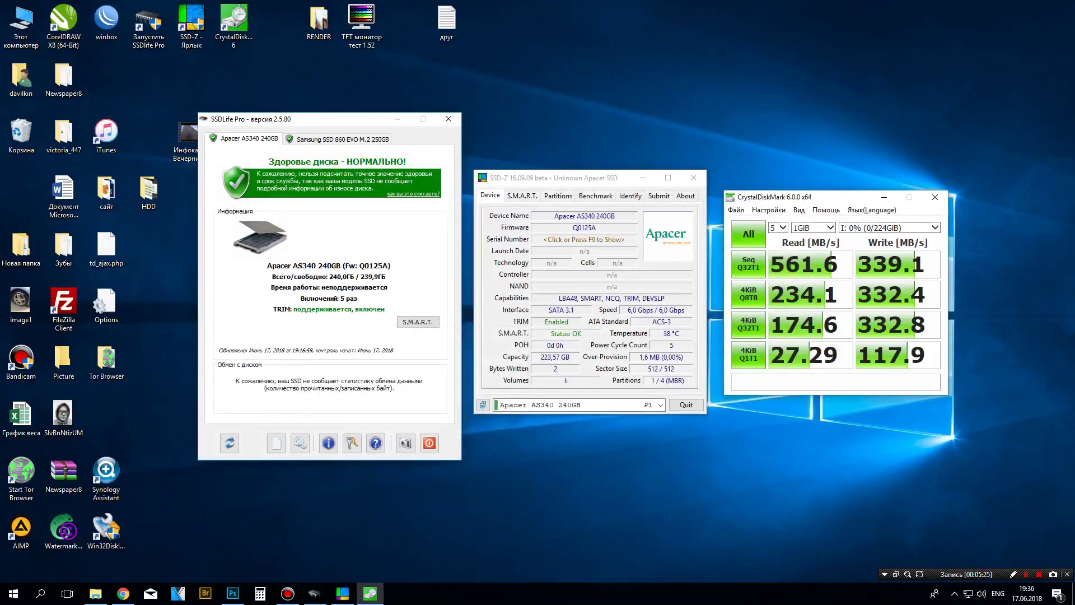
Step: Open a second CrystalDiskMark window, place it below the first, and run all tests on the partly filled drive I: with 5 passes of 1GiB
double_click(234, 22)
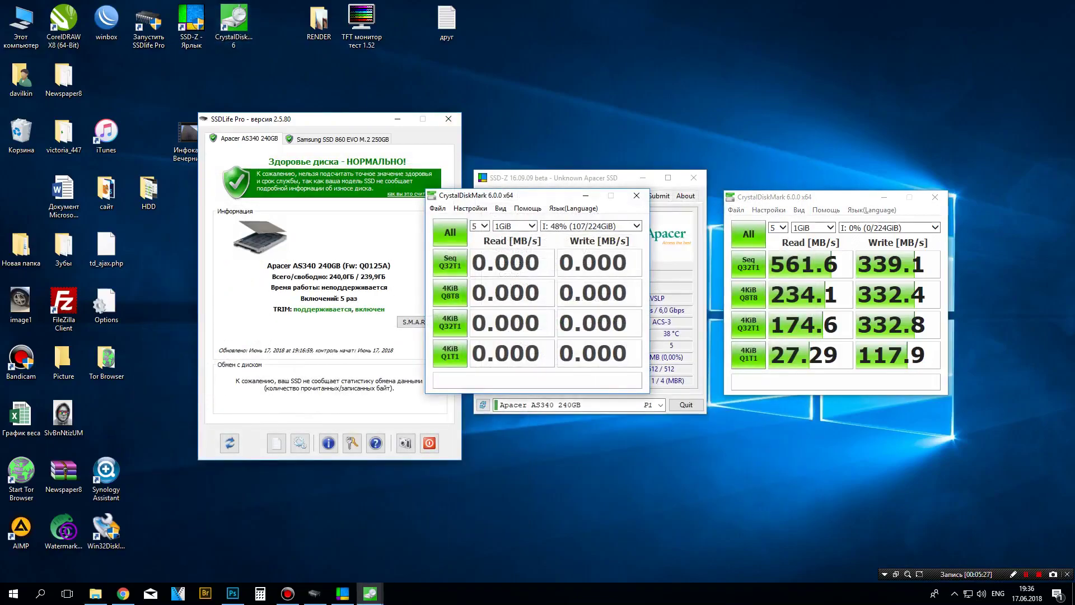
drag(795, 196, 817, 30)
drag(521, 203, 844, 287)
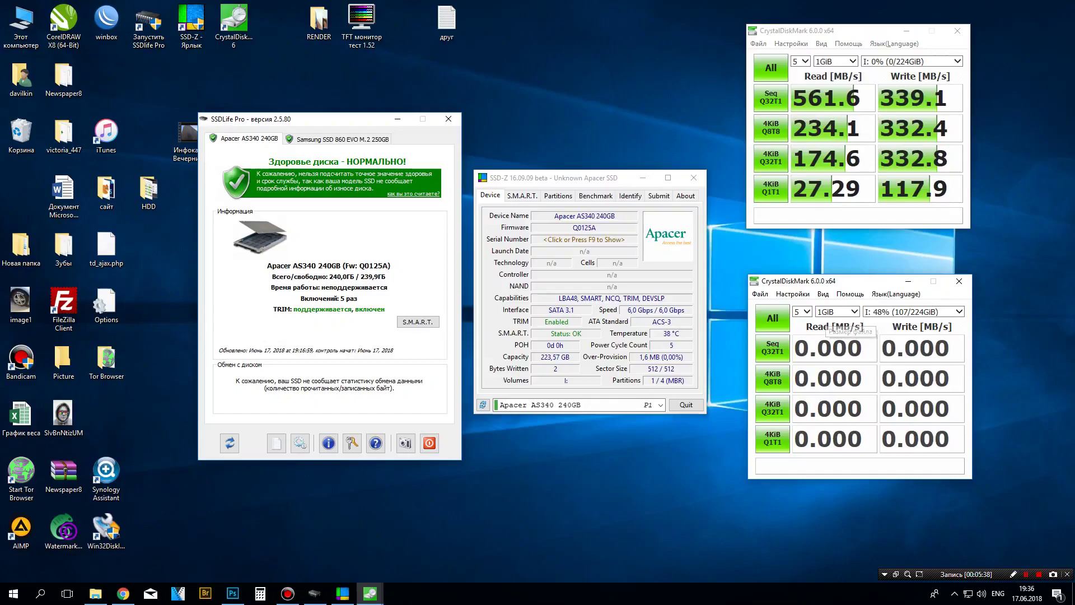
click(772, 318)
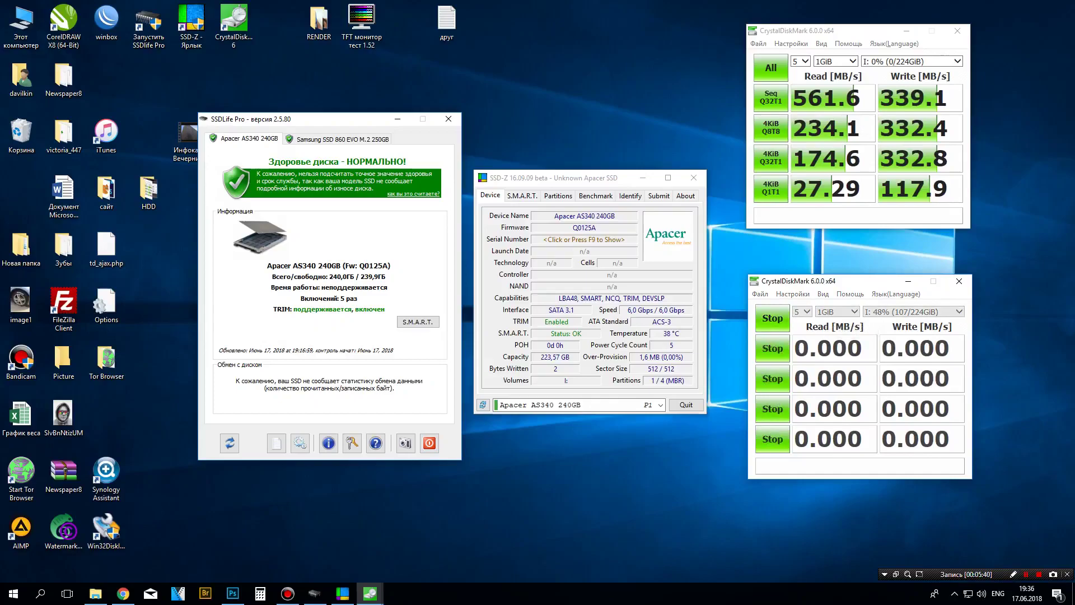